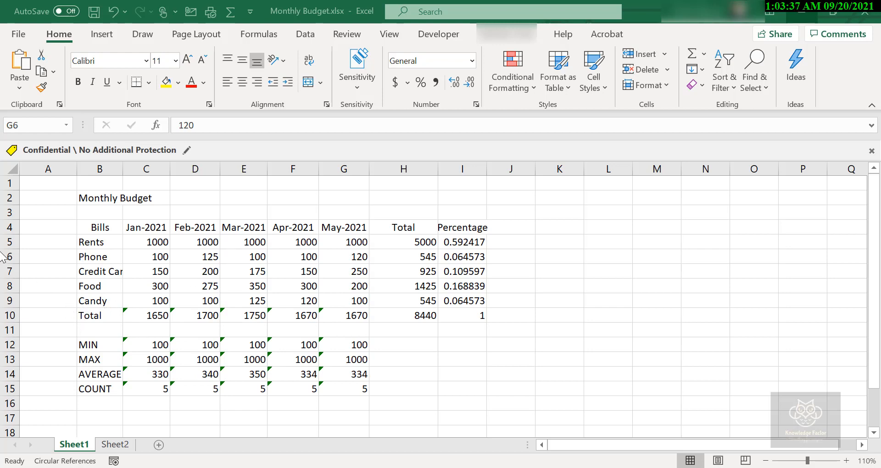
pyautogui.click(151, 240)
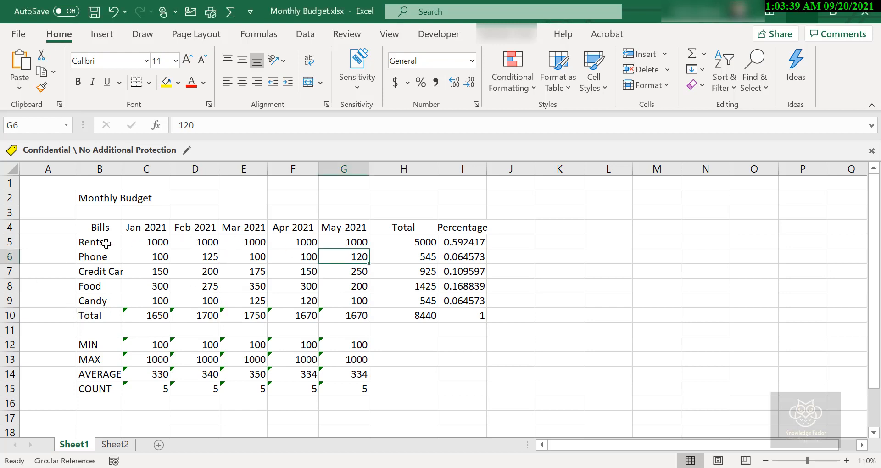
pyautogui.moveTo(106, 243); pyautogui.dragTo(109, 305)
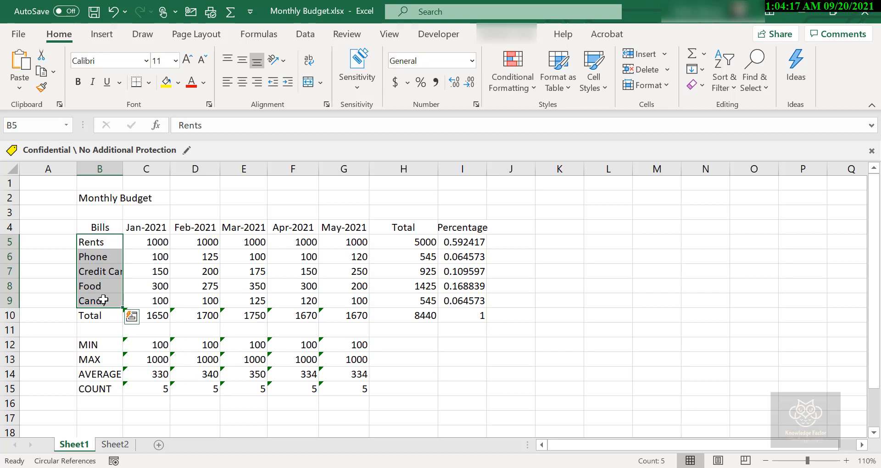
pyautogui.click(99, 258)
pyautogui.click(103, 276)
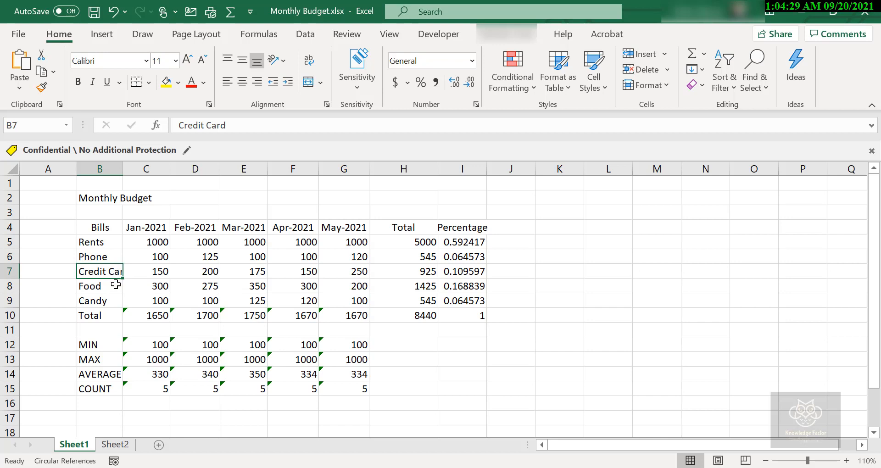
# Step: Insert a new row above the Credit Card row and label it Water in the Bills column
pyautogui.click(8, 269)
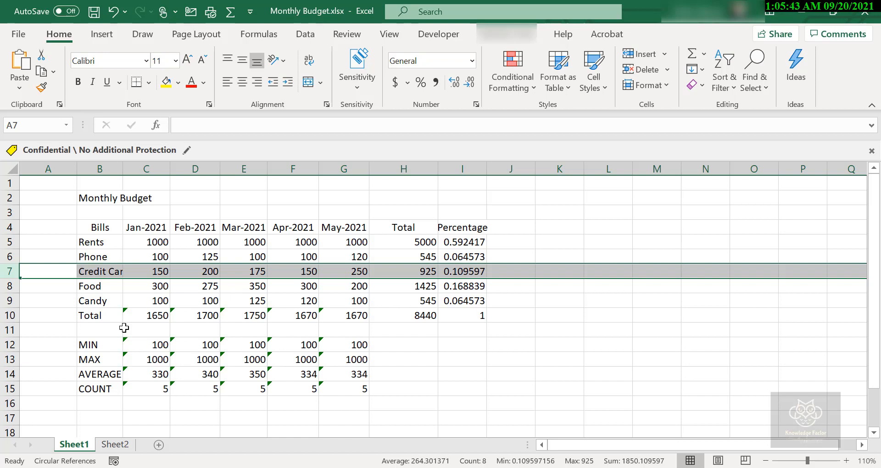
pyautogui.hotkey('ctrl', 'shift', '+')
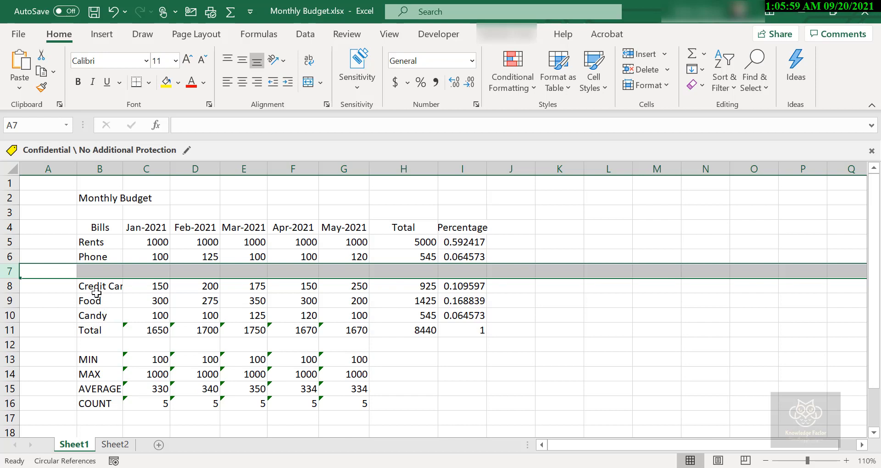
pyautogui.click(107, 272)
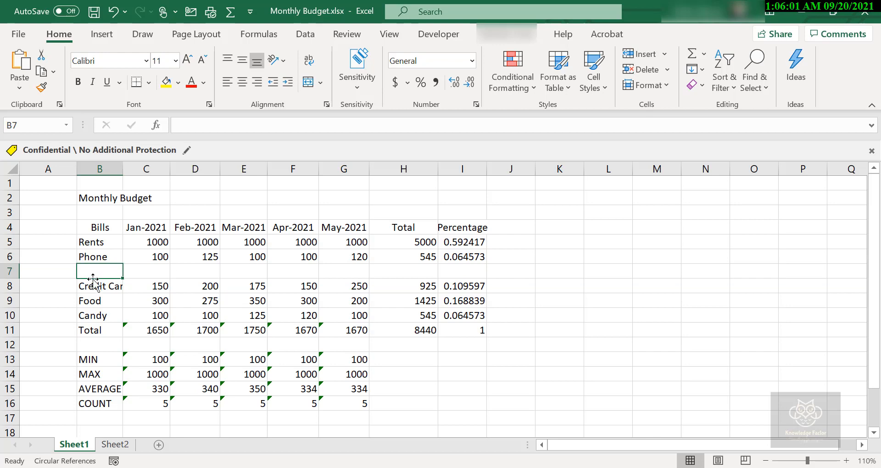
pyautogui.write('Water')
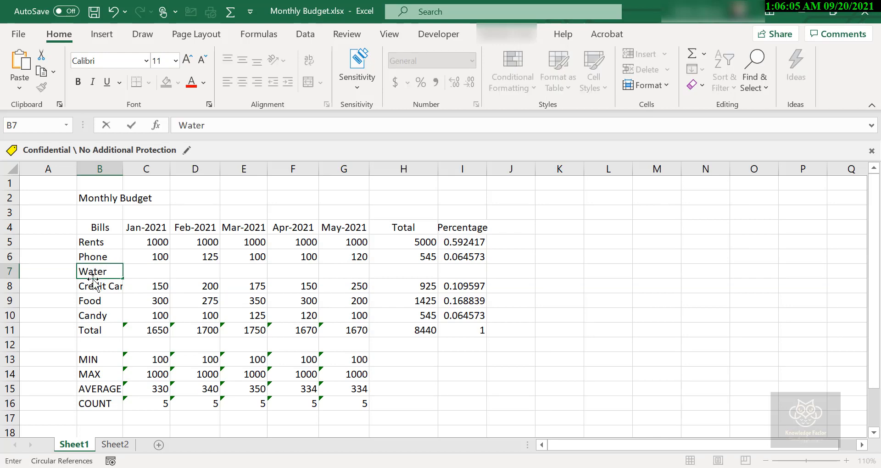
pyautogui.hotkey('ctrl', 'Return')
pyautogui.click(94, 284)
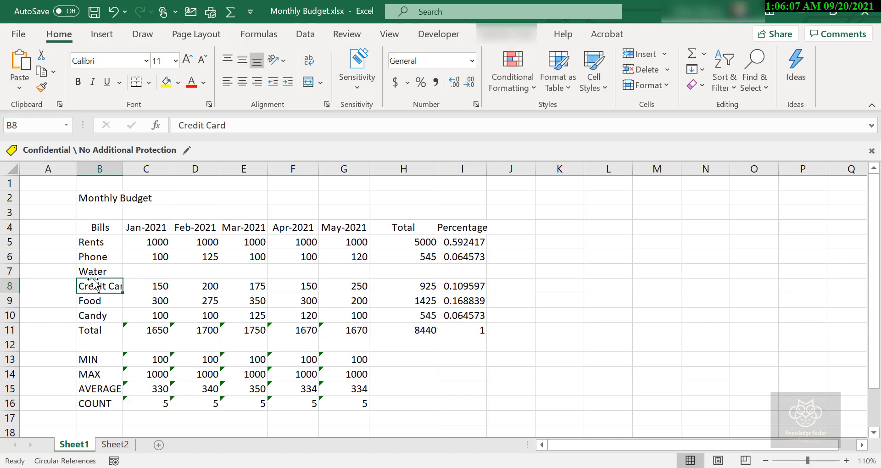
# Step: Enter 50 as the Water amount for Jan-2021
pyautogui.click(143, 271)
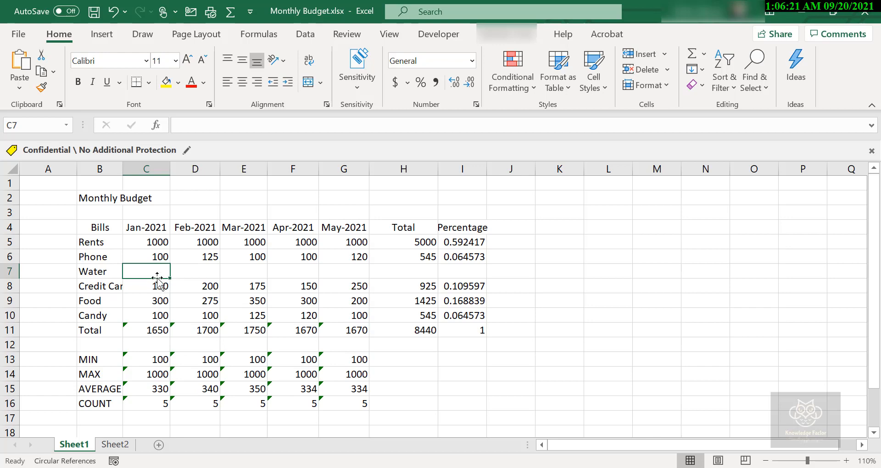
pyautogui.write('5')
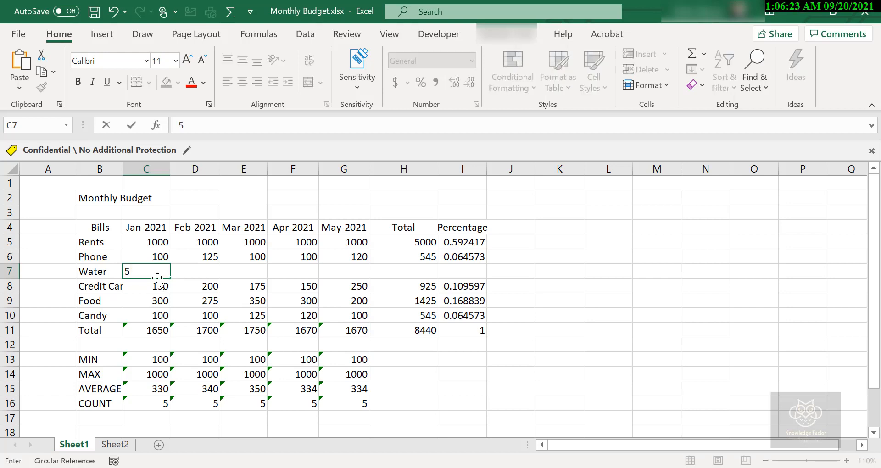
pyautogui.write('0')
pyautogui.press('Tab')
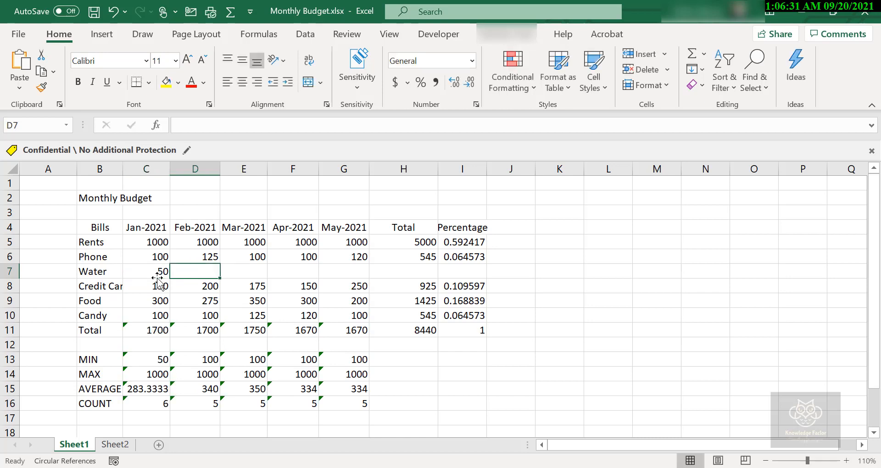
# Step: Check which cells the Jan-2021 total formula covers, leaving the formula unedited
pyautogui.doubleClick(157, 333)
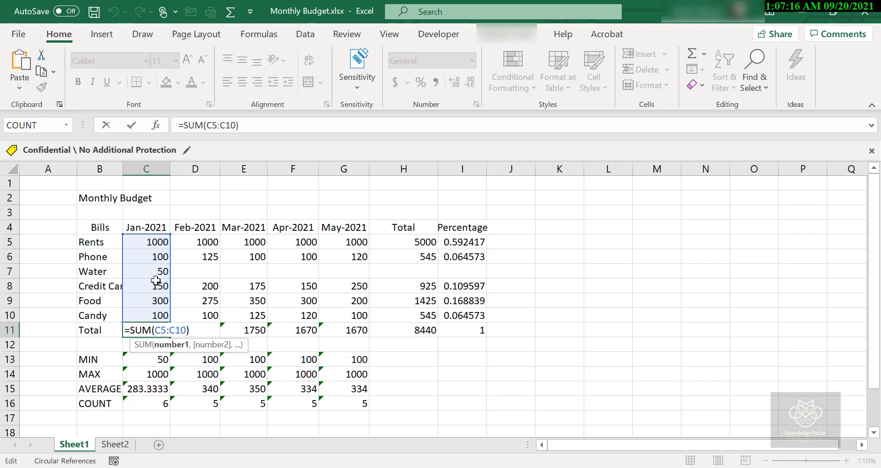
pyautogui.press('Tab')
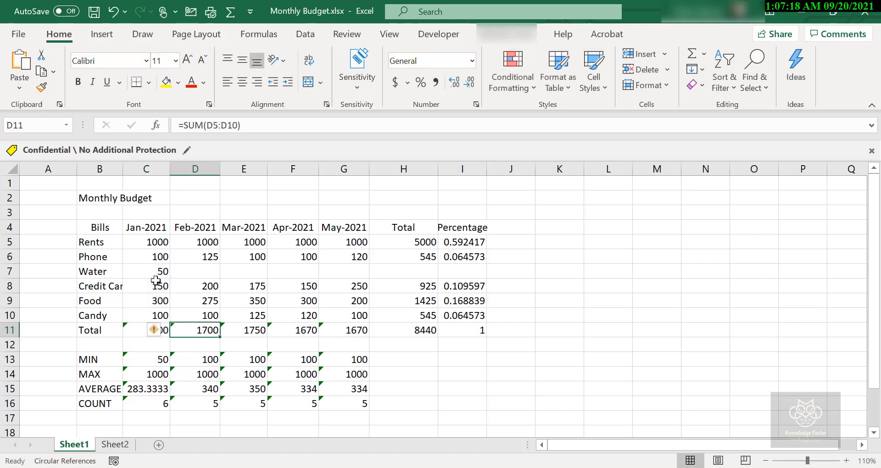
# Step: Fill the January Water amount across Feb-2021 through May-2021
pyautogui.click(206, 270)
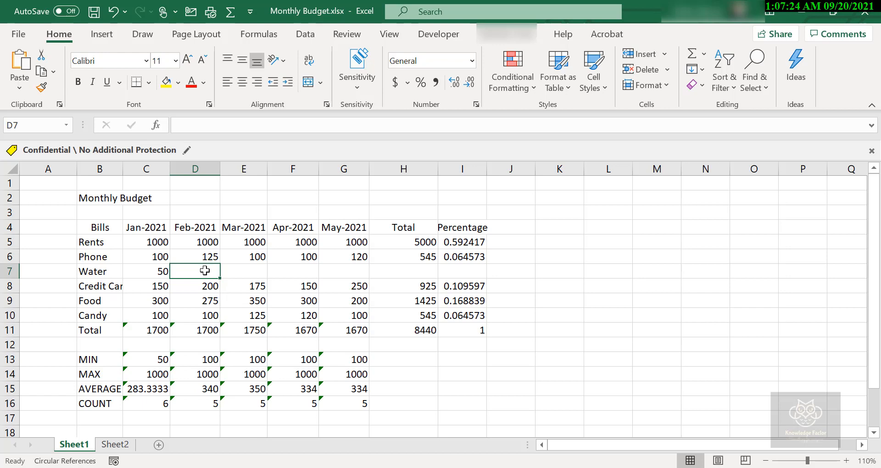
pyautogui.click(155, 277)
pyautogui.moveTo(171, 279); pyautogui.dragTo(354, 279)
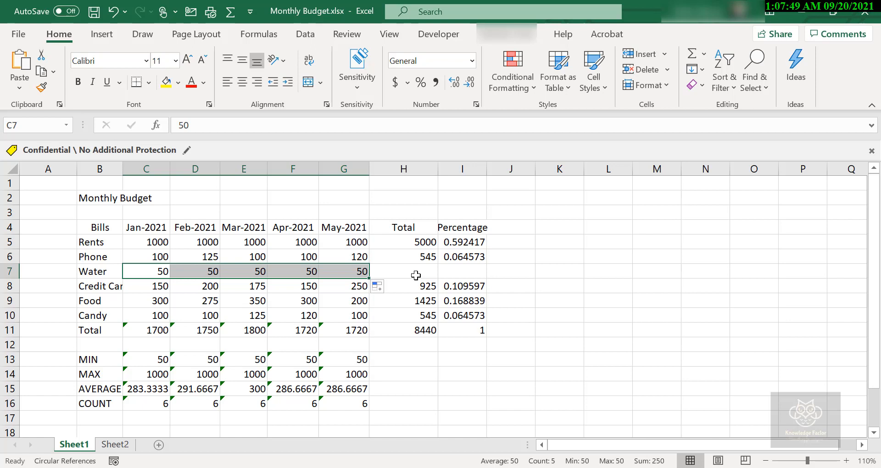
# Step: Copy the Phone row's Total formula into the Water row's Total cell
pyautogui.click(430, 257)
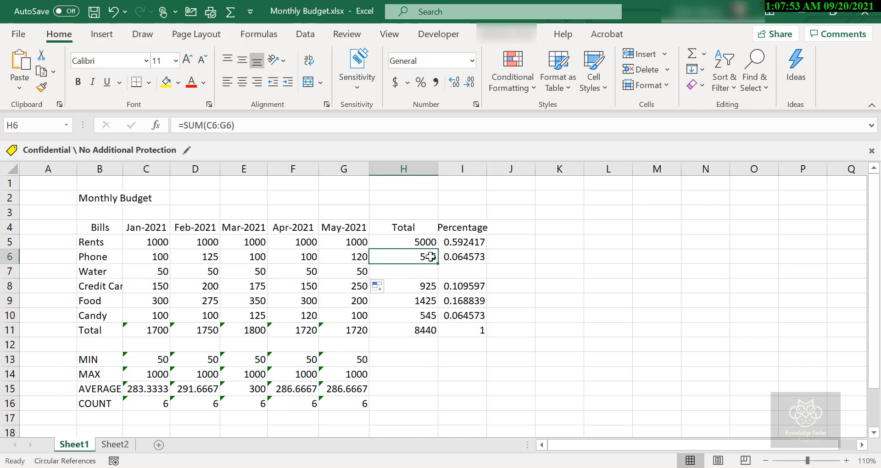
pyautogui.hotkey('ctrl', 'c')
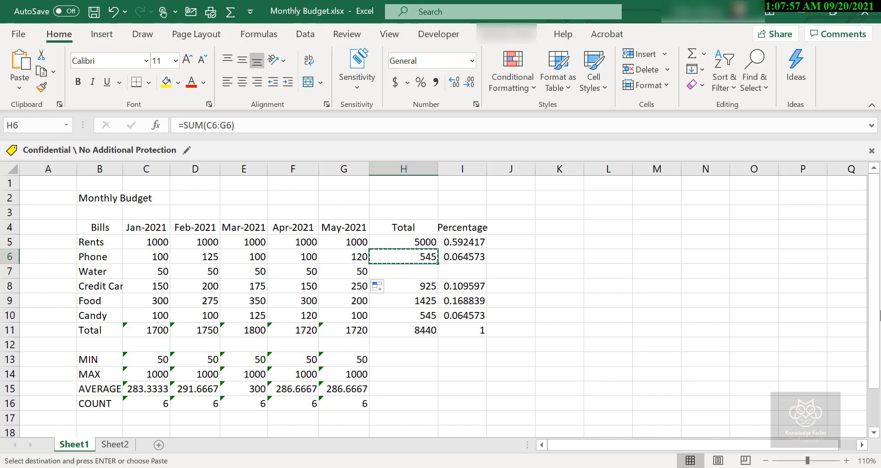
pyautogui.press('Down')
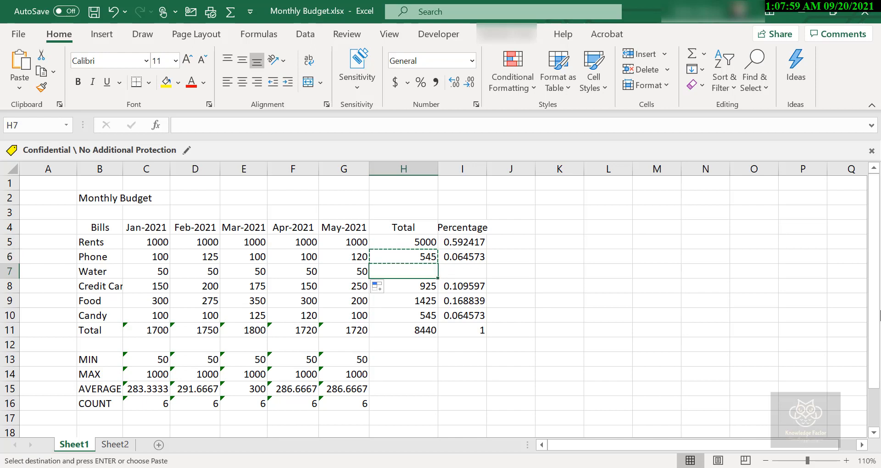
pyautogui.hotkey('ctrl', 'v')
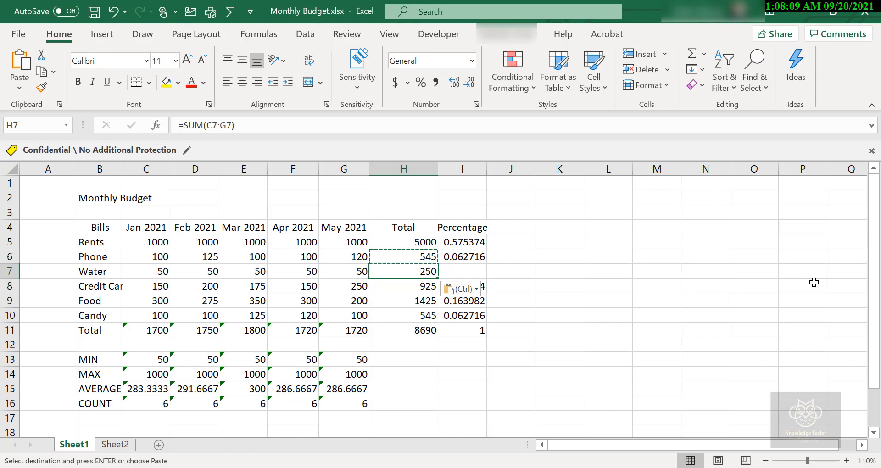
# Step: Copy the Phone row's Percentage formula into the Water row's Percentage cell and clear the copy selection
pyautogui.click(483, 262)
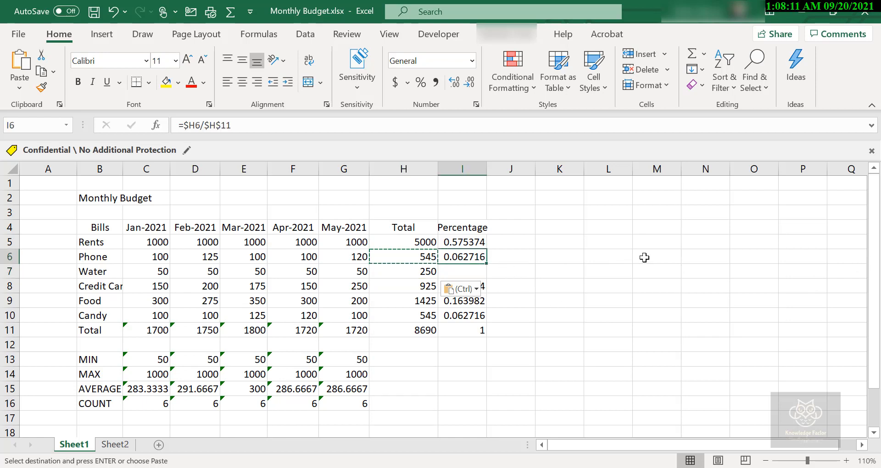
pyautogui.hotkey('ctrl', 'c')
pyautogui.press('Down')
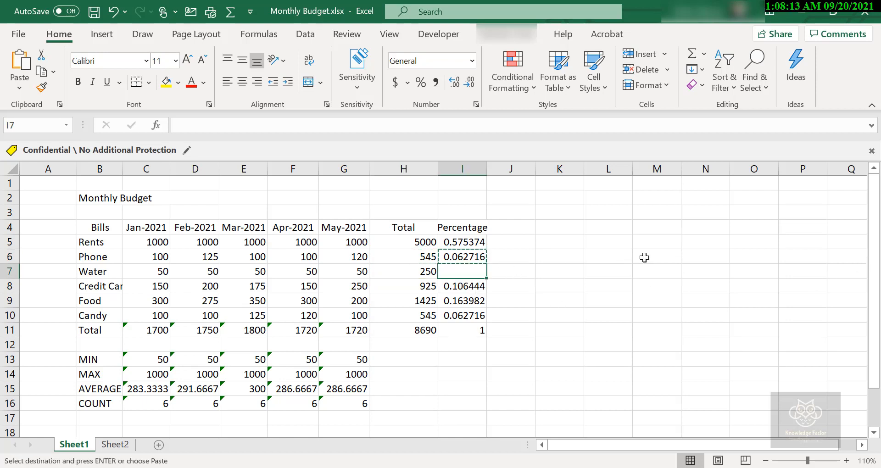
pyautogui.hotkey('ctrl', 'v')
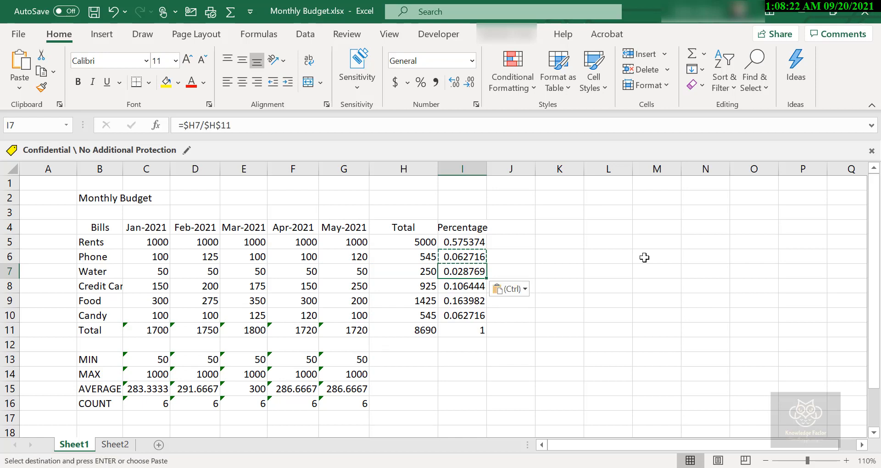
pyautogui.press('Escape')
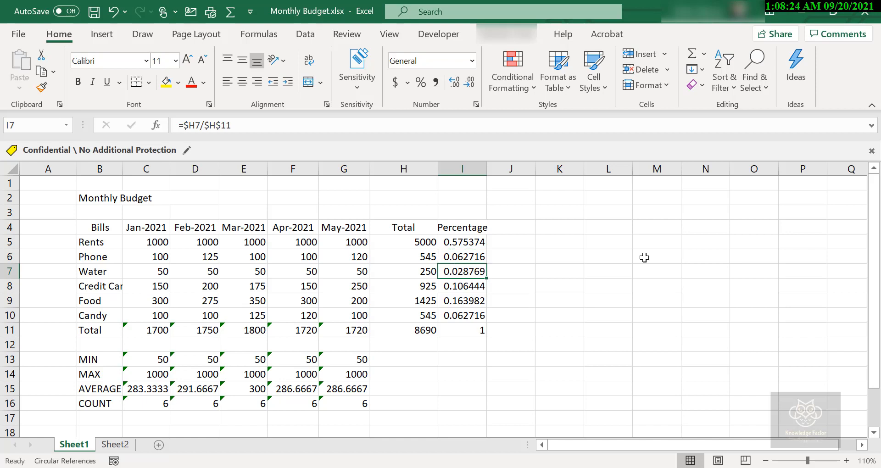
pyautogui.press('Down')
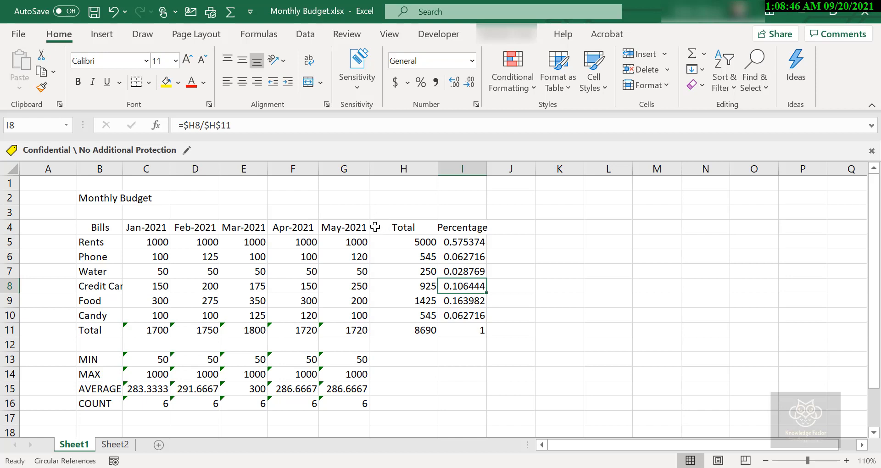
# Step: Insert a new column before the Total column and give it the header Jun-2021
pyautogui.click(411, 168)
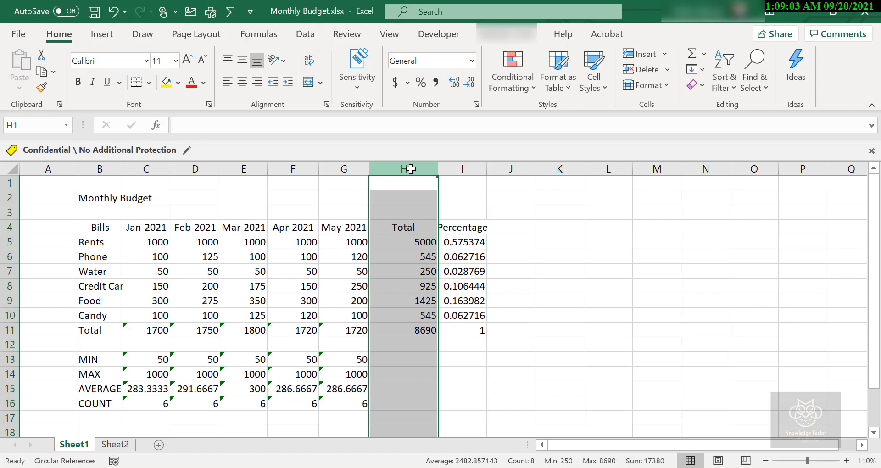
pyautogui.hotkey('ctrl', 'shift', '+')
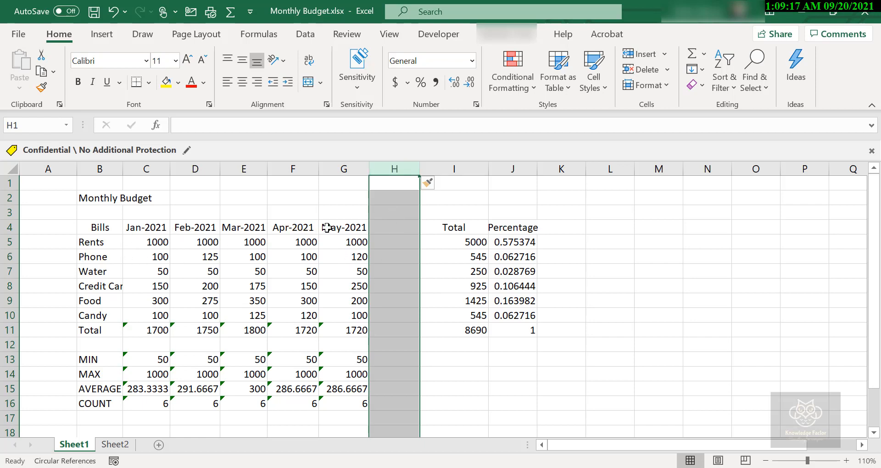
pyautogui.click(382, 228)
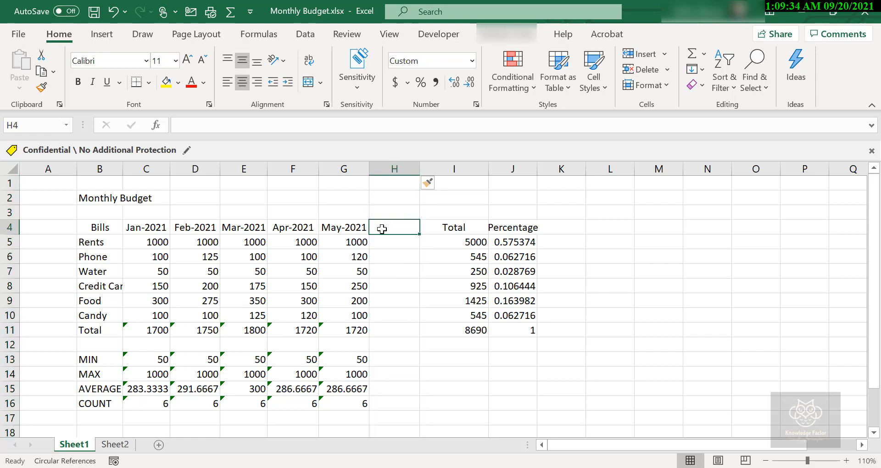
pyautogui.write('June')
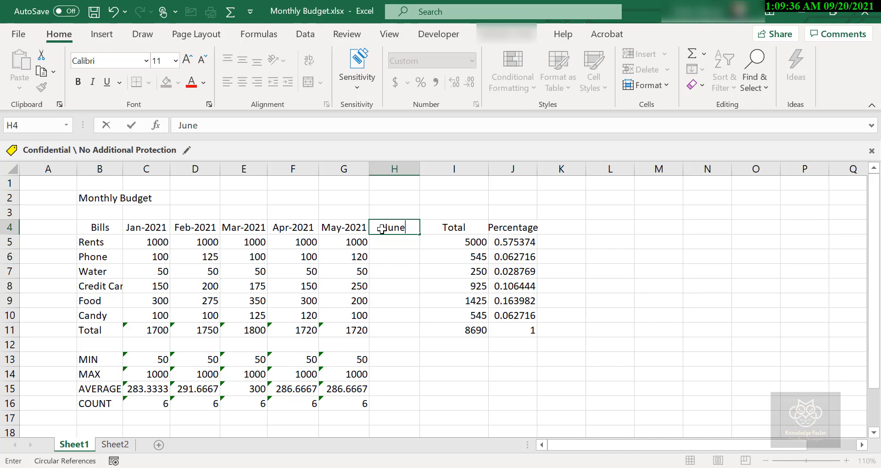
pyautogui.press('BackSpace')
pyautogui.write('-2021')
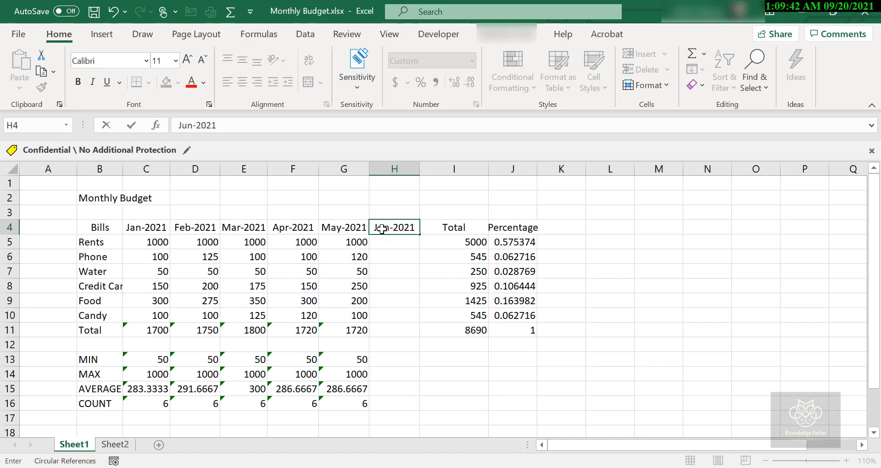
pyautogui.press('Return')
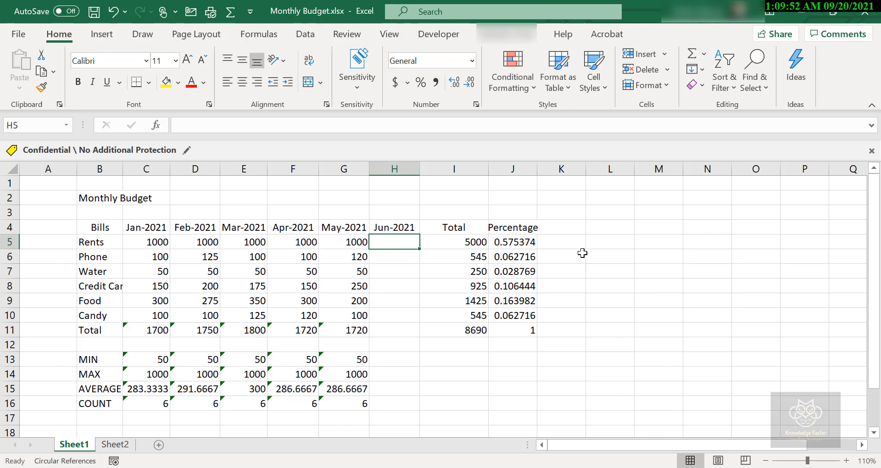
# Step: Enter the Jun-2021 amounts 1100 for Rents, 125 for Phone and 40 for Water
pyautogui.write('11')
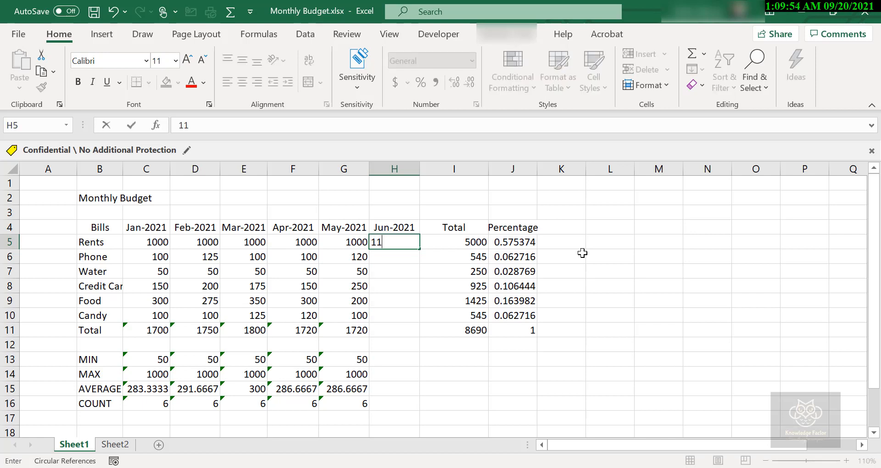
pyautogui.write('00')
pyautogui.press('Return')
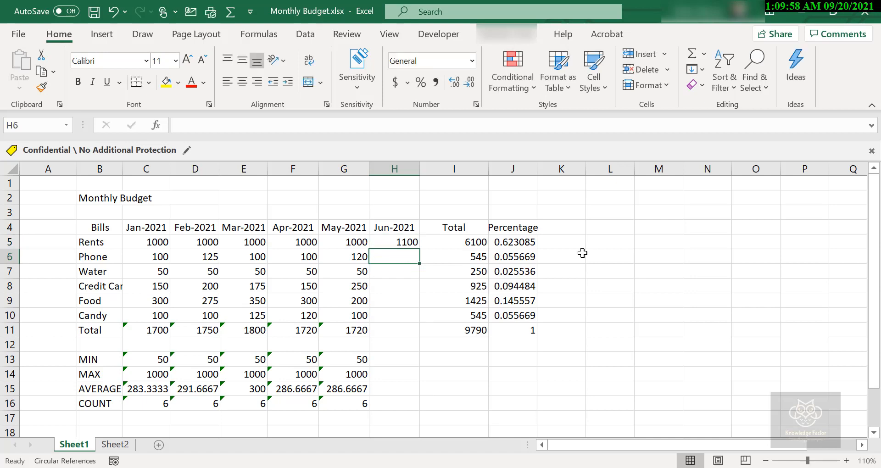
pyautogui.write('12')
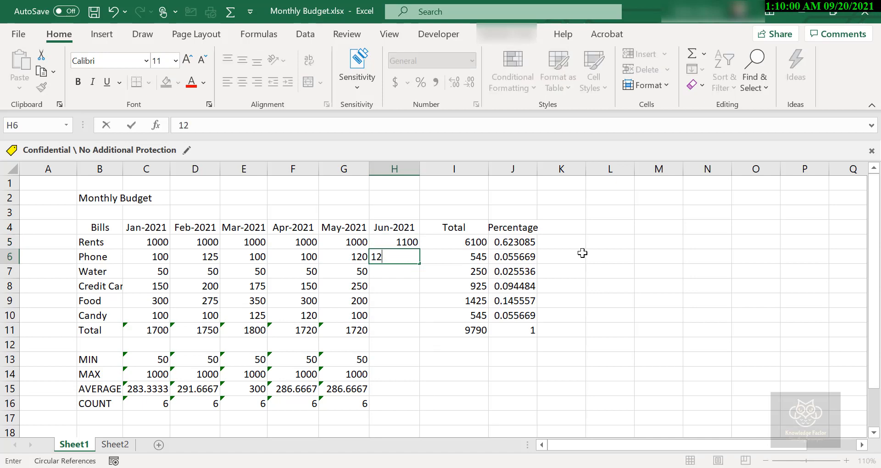
pyautogui.write('5')
pyautogui.press('Return')
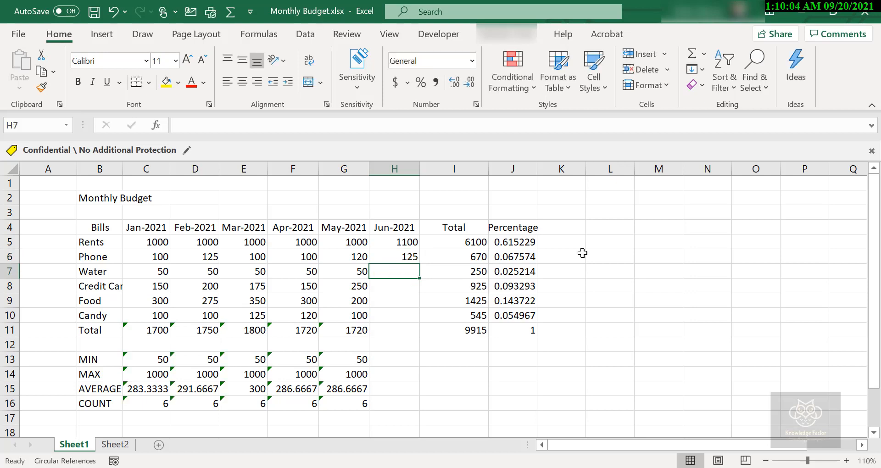
pyautogui.write('40')
pyautogui.press('Return')
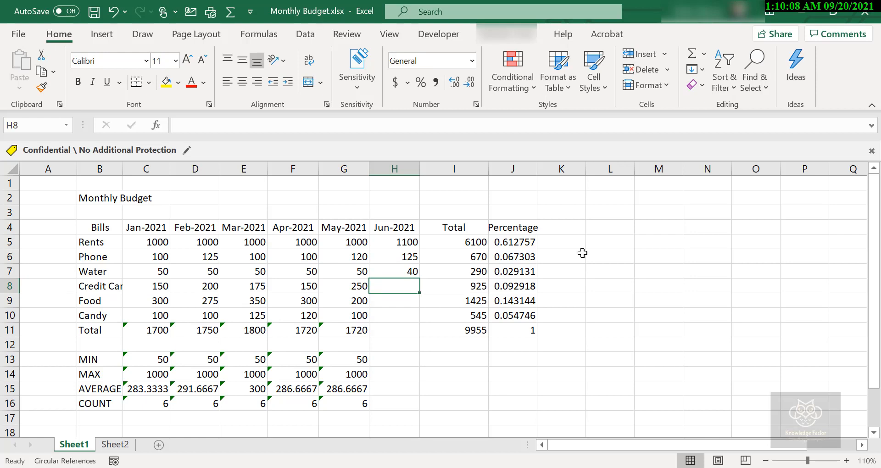
# Step: Enter the Jun-2021 amounts 150 for the credit card, 400 for Food and 100 for Candy
pyautogui.write('1')
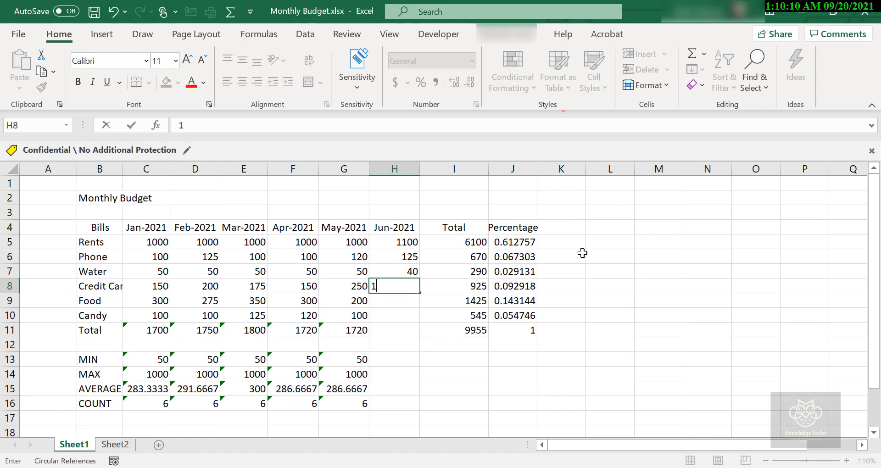
pyautogui.write('50')
pyautogui.press('Return')
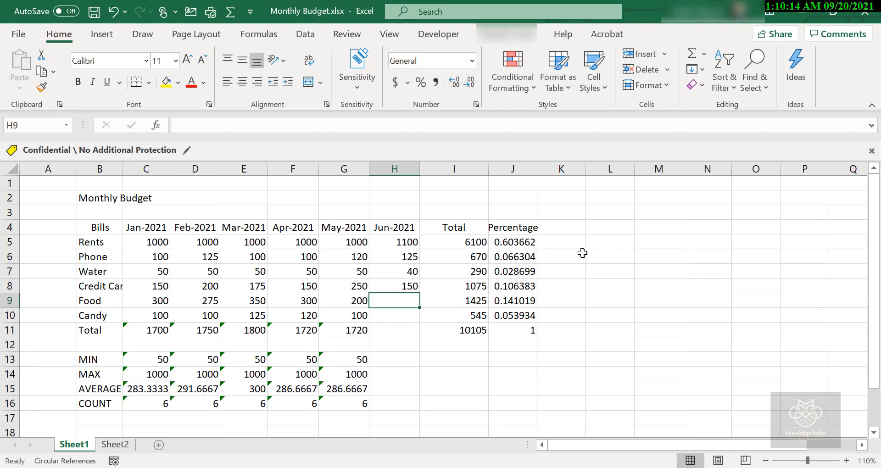
pyautogui.write('400')
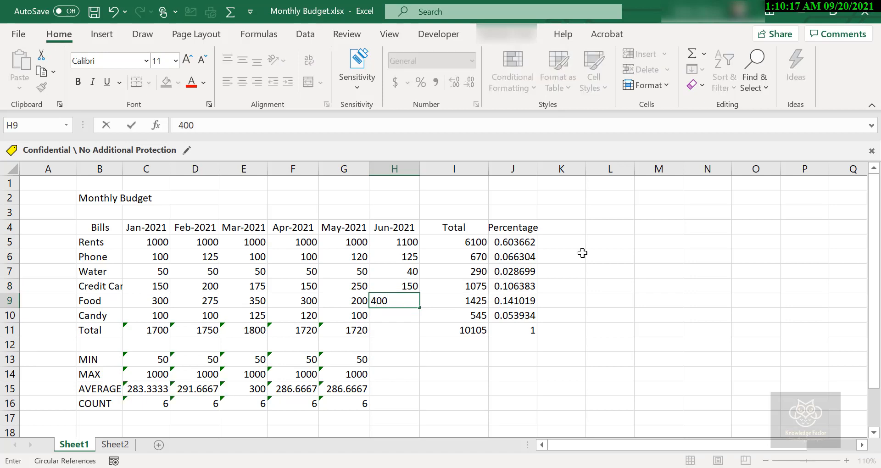
pyautogui.press('Return')
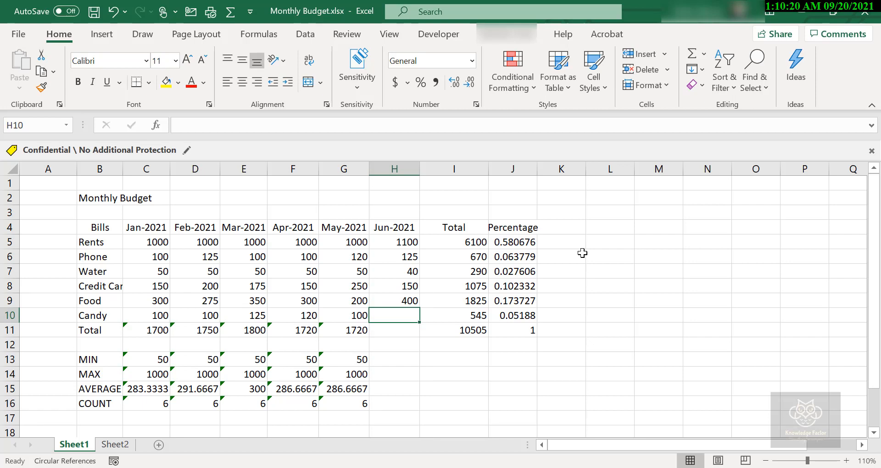
pyautogui.write('100')
pyautogui.press('Return')
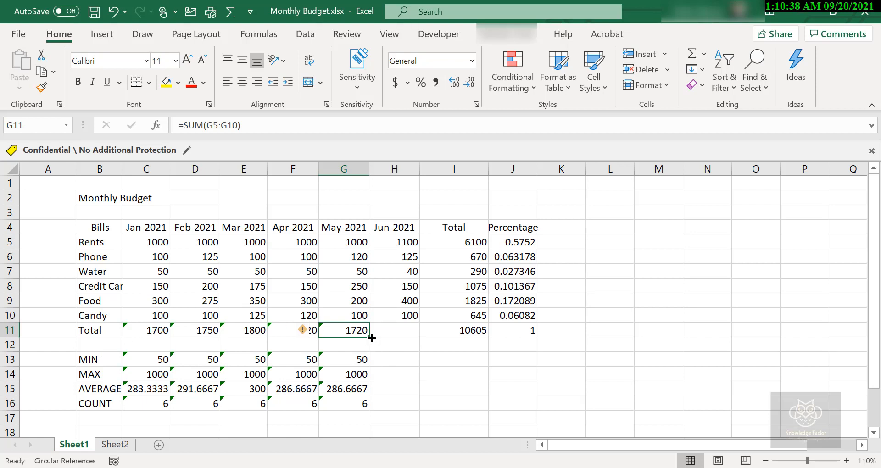
# Step: Fill the May-2021 column's Total formula across into the Jun-2021 column and deselect the filled cells
pyautogui.moveTo(372, 339); pyautogui.dragTo(408, 341)
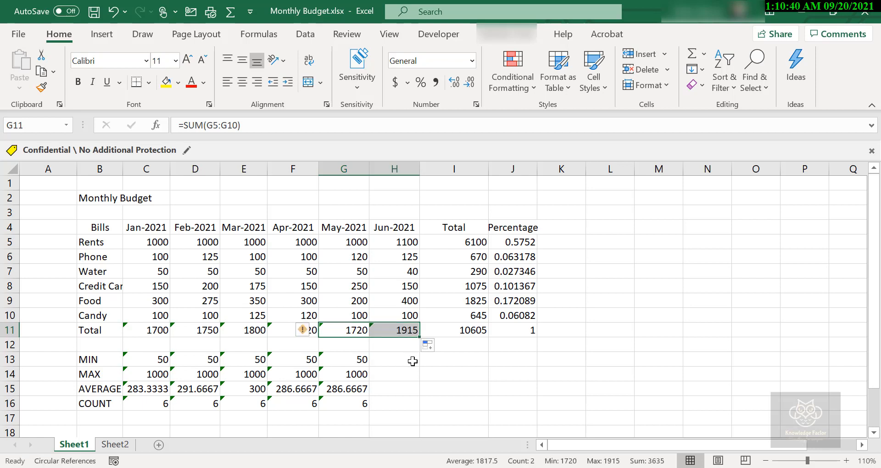
pyautogui.click(413, 361)
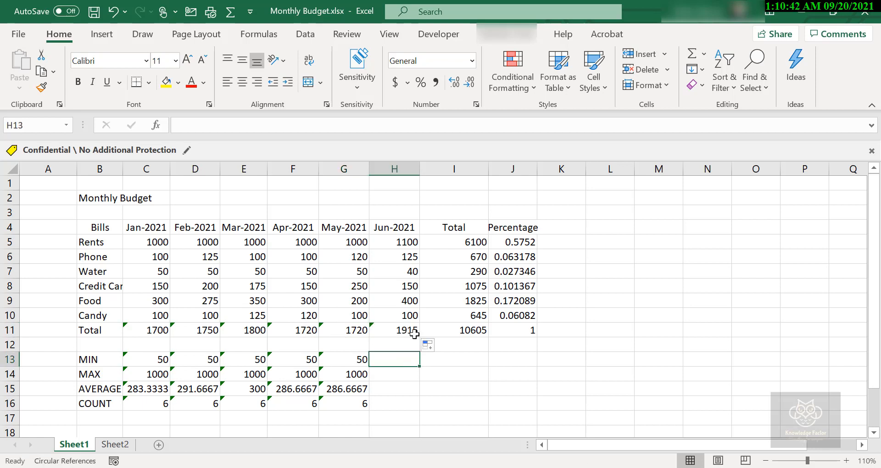
pyautogui.click(523, 382)
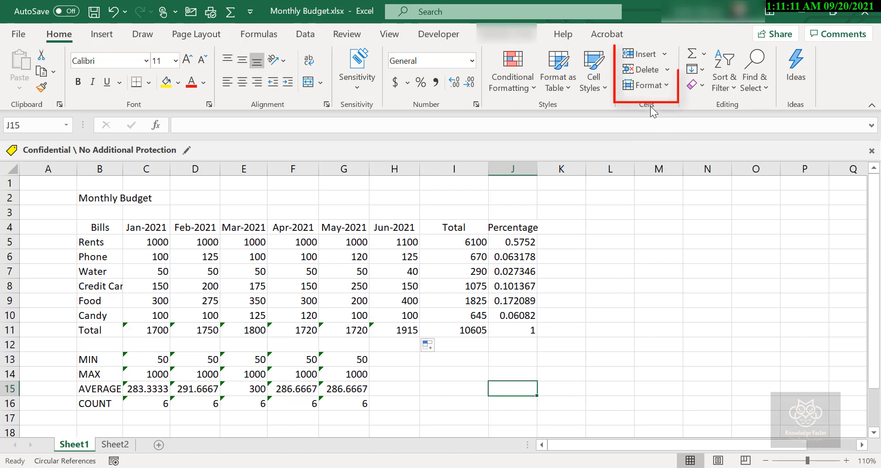
pyautogui.click(670, 56)
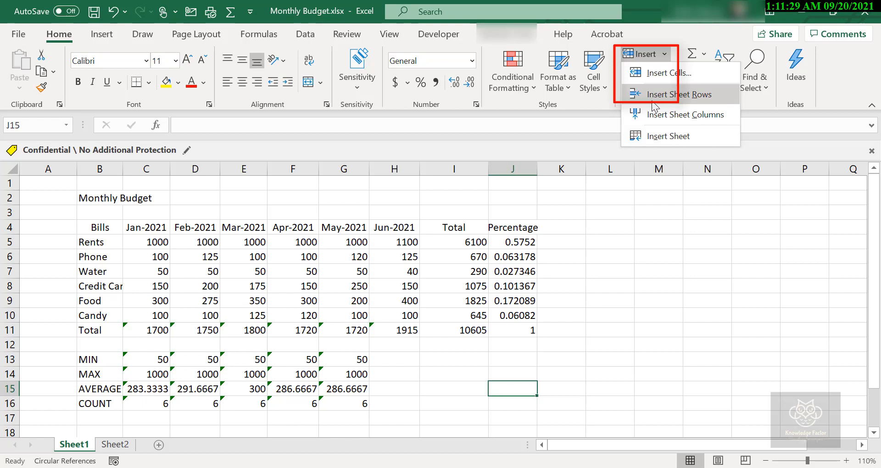
pyautogui.click(658, 211)
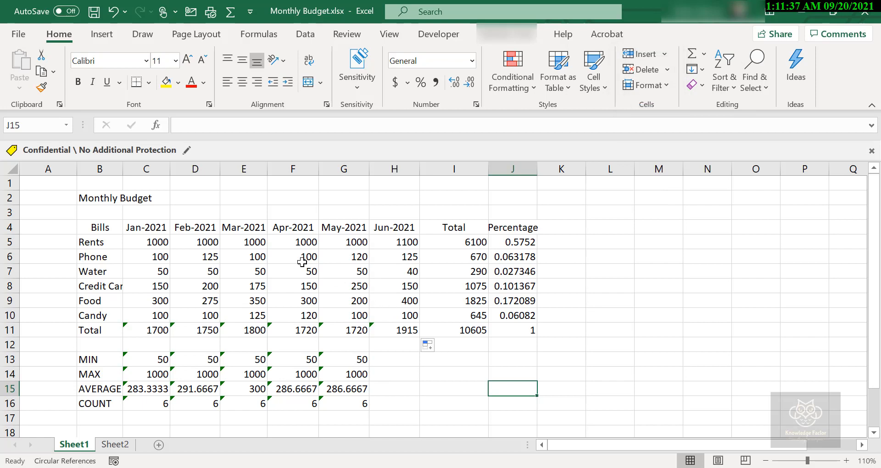
# Step: Delete the entire Water row and the entire Jun-2021 column from the budget sheet
pyautogui.click(9, 272)
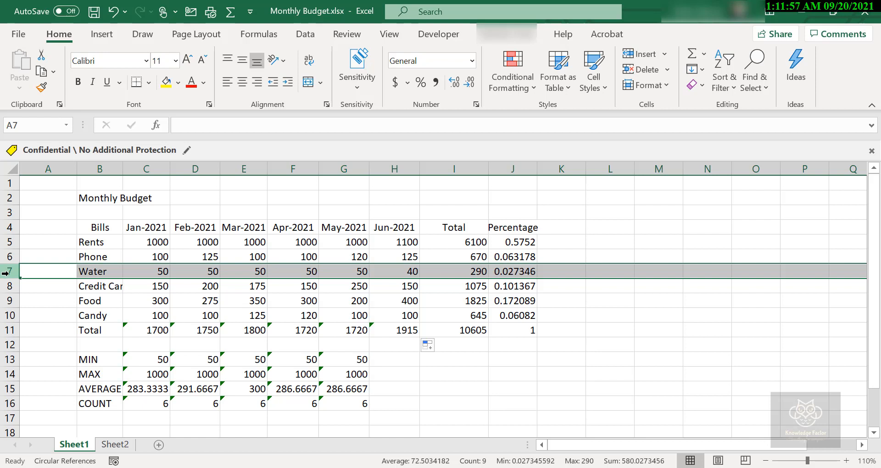
pyautogui.hotkey('ctrl', '-')
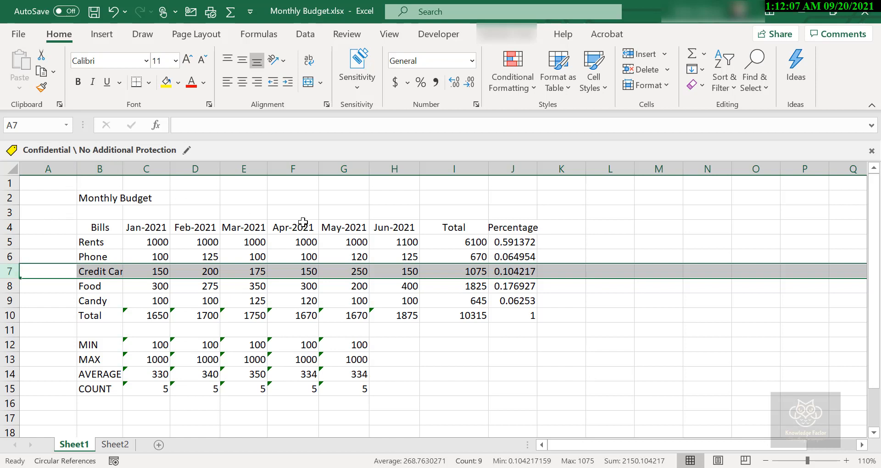
pyautogui.click(397, 166)
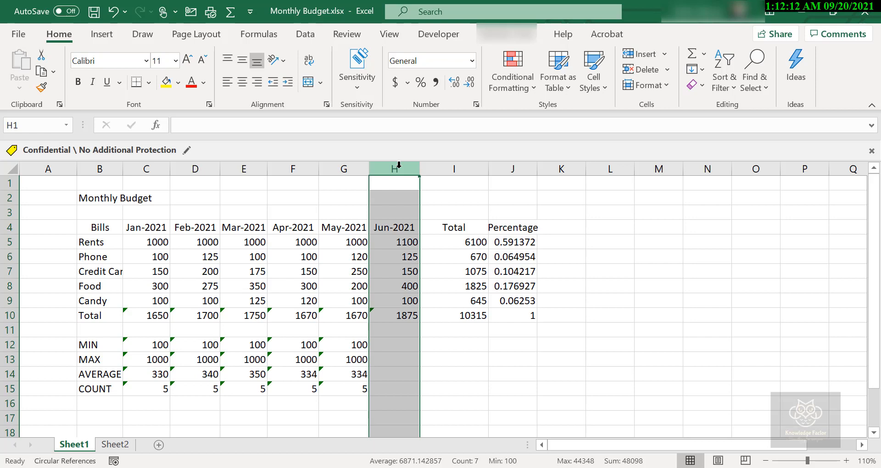
pyautogui.hotkey('ctrl', '-')
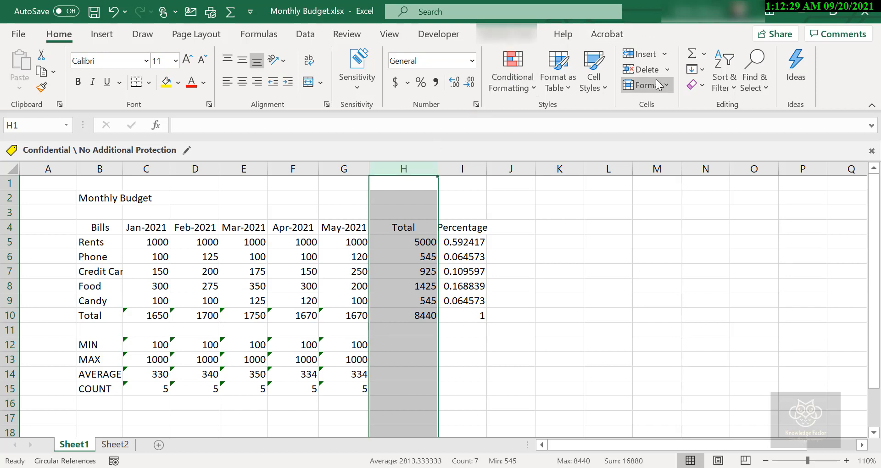
pyautogui.click(667, 71)
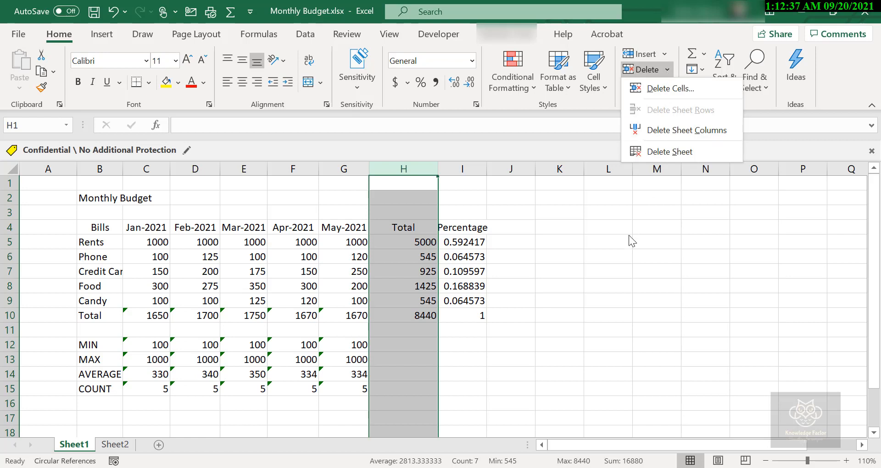
pyautogui.click(621, 288)
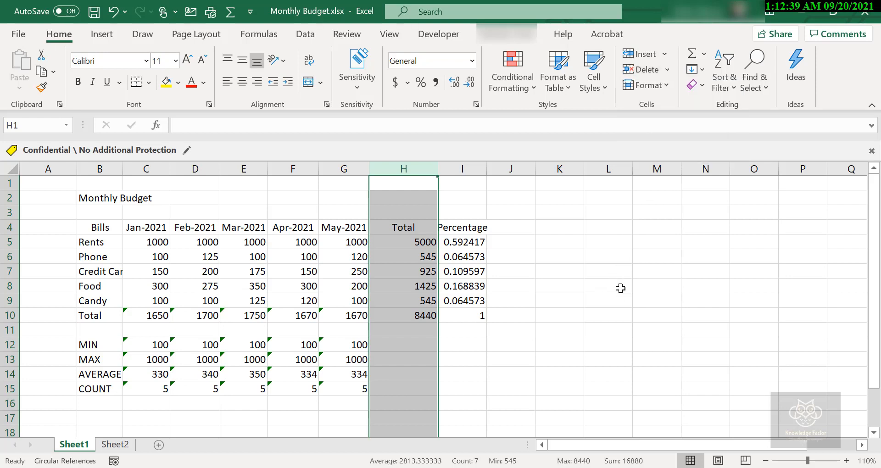